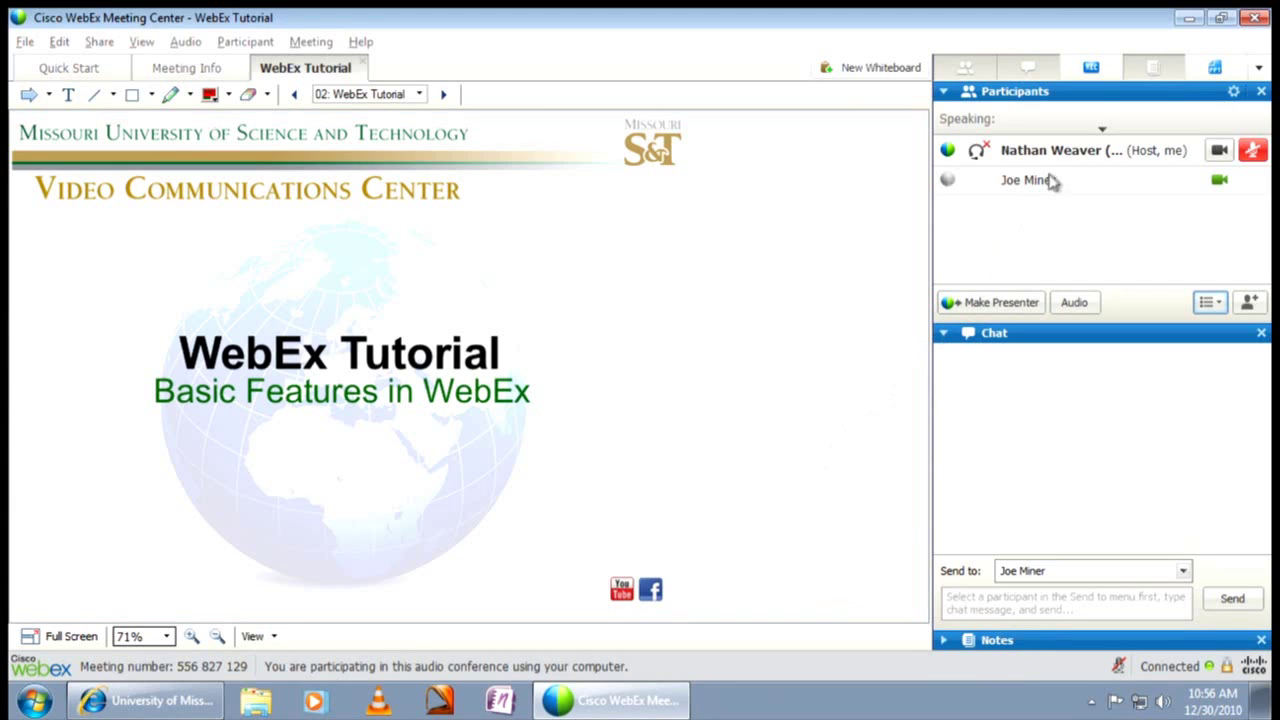
Select the host's own entry in the Participants list.
click(1080, 165)
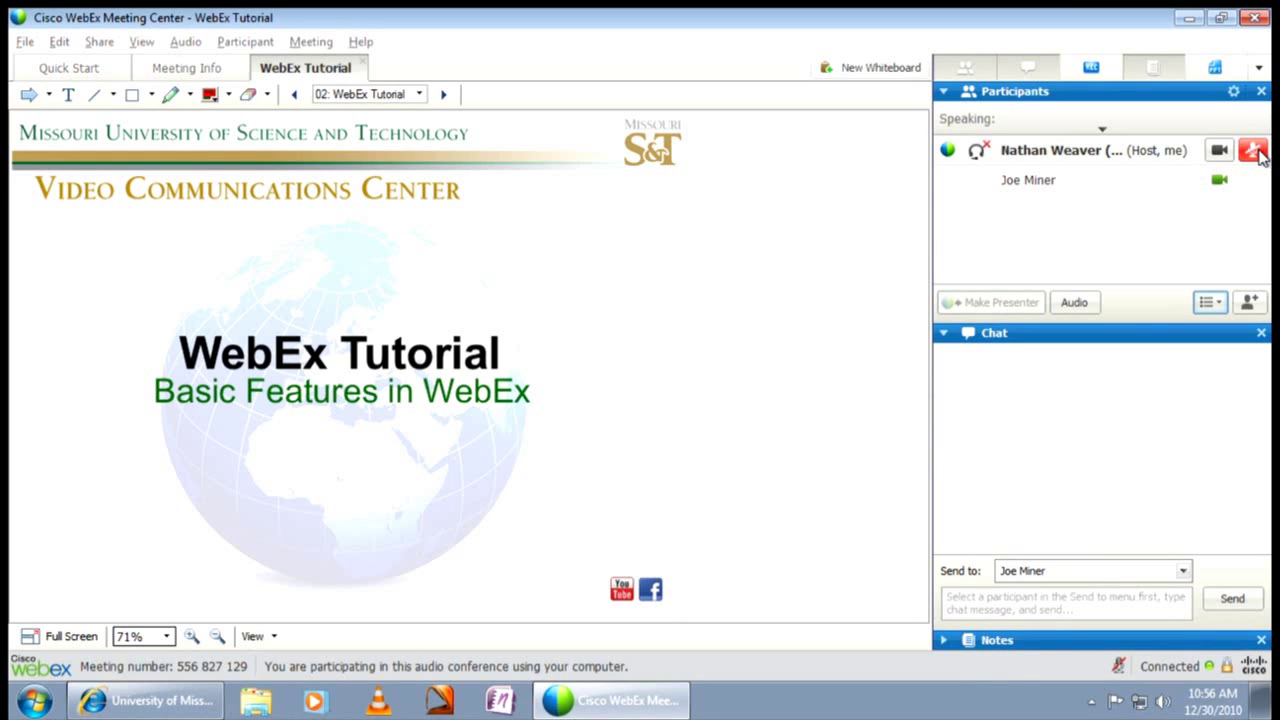
Toggle the host's microphone mute back on.
click(1255, 152)
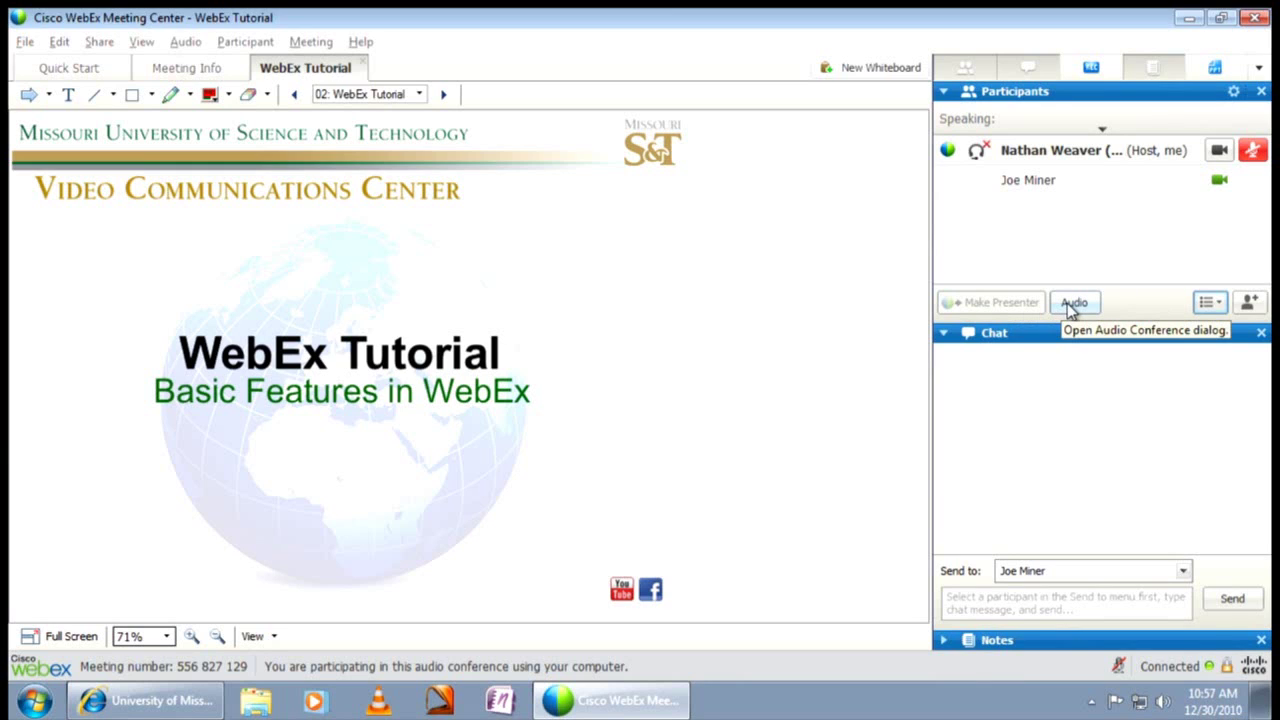
On the Quick Start page, review the Audio Conference settings and close them.
click(65, 72)
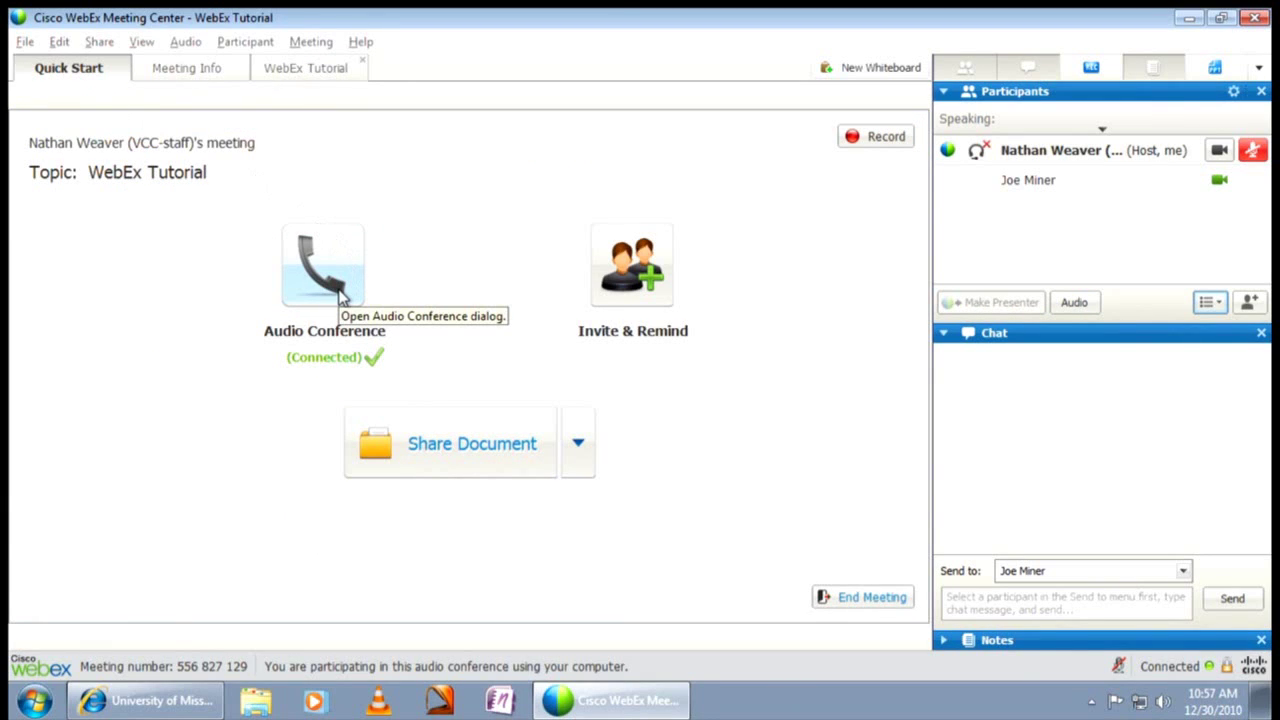
click(340, 295)
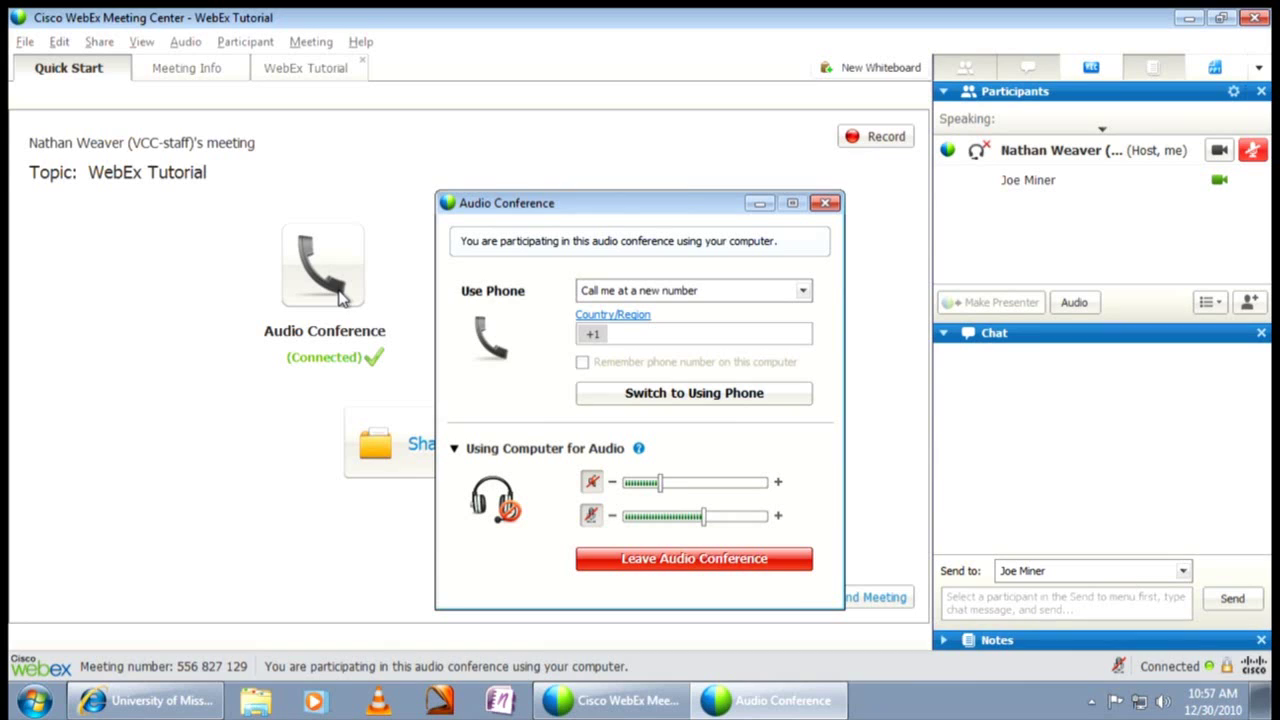
click(825, 214)
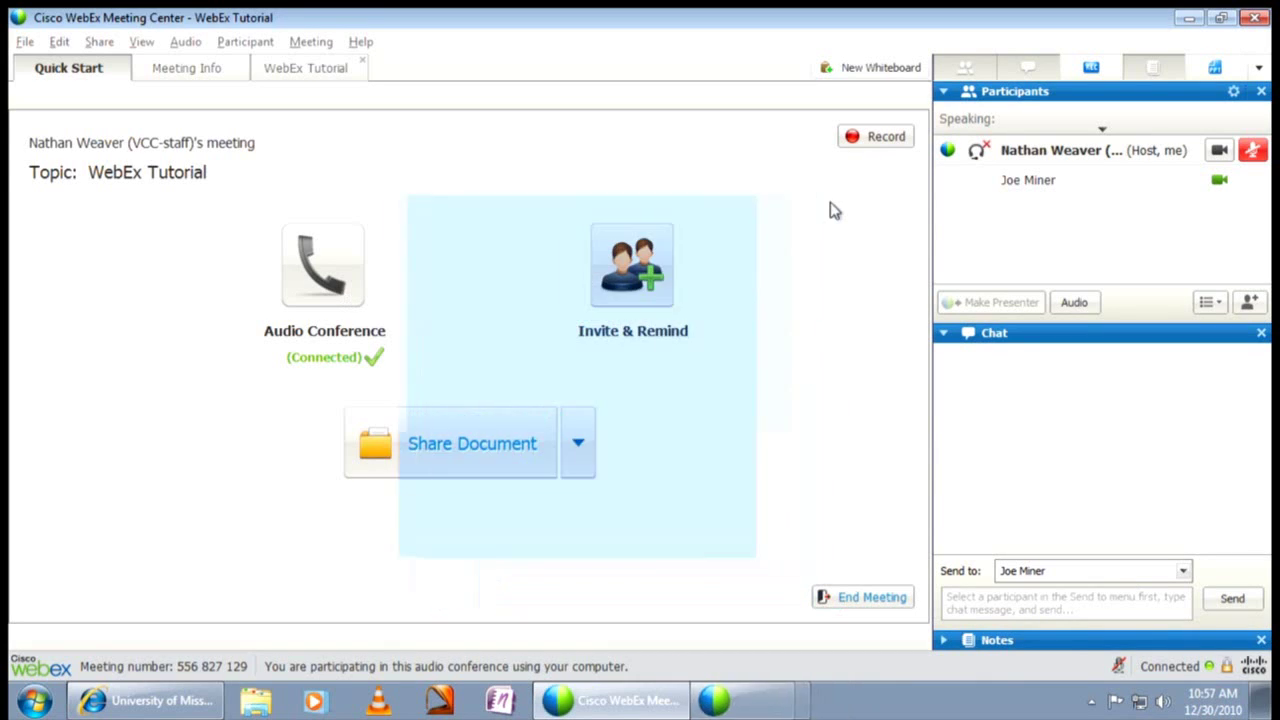
Switch the participant view to Thumbnails, then back to List.
click(1211, 303)
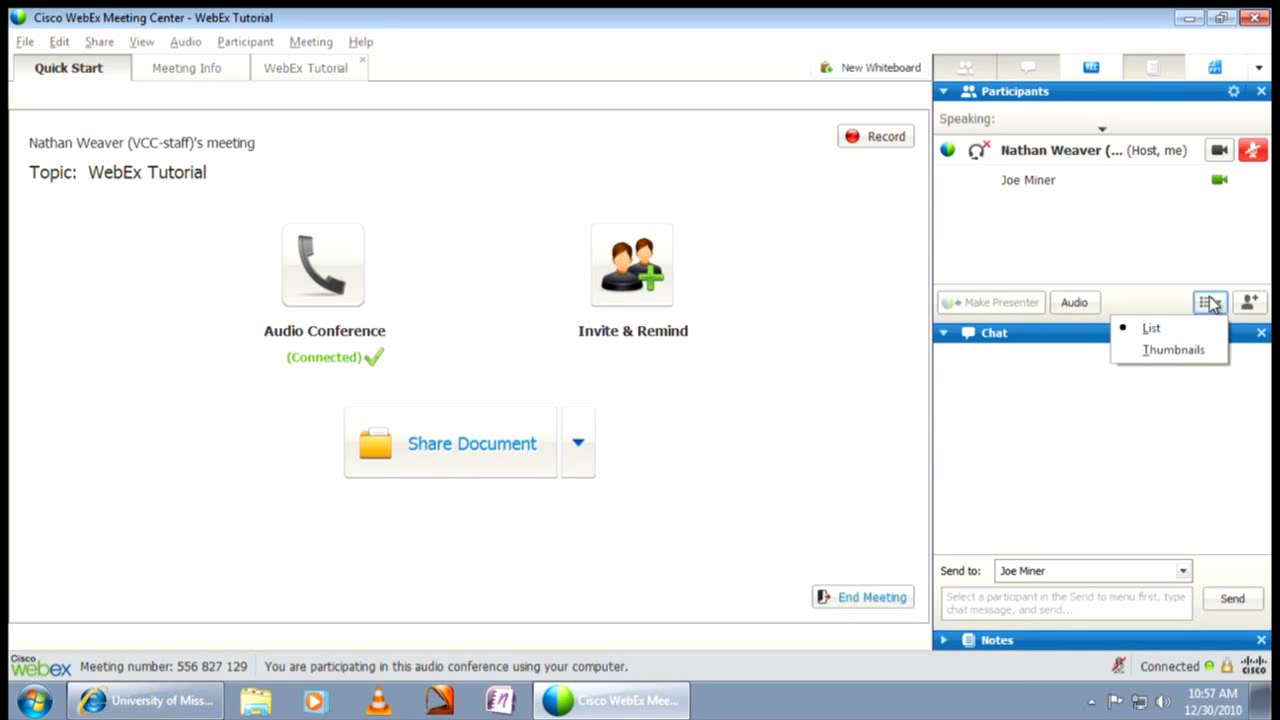
click(1180, 350)
mouse_move(1062, 260)
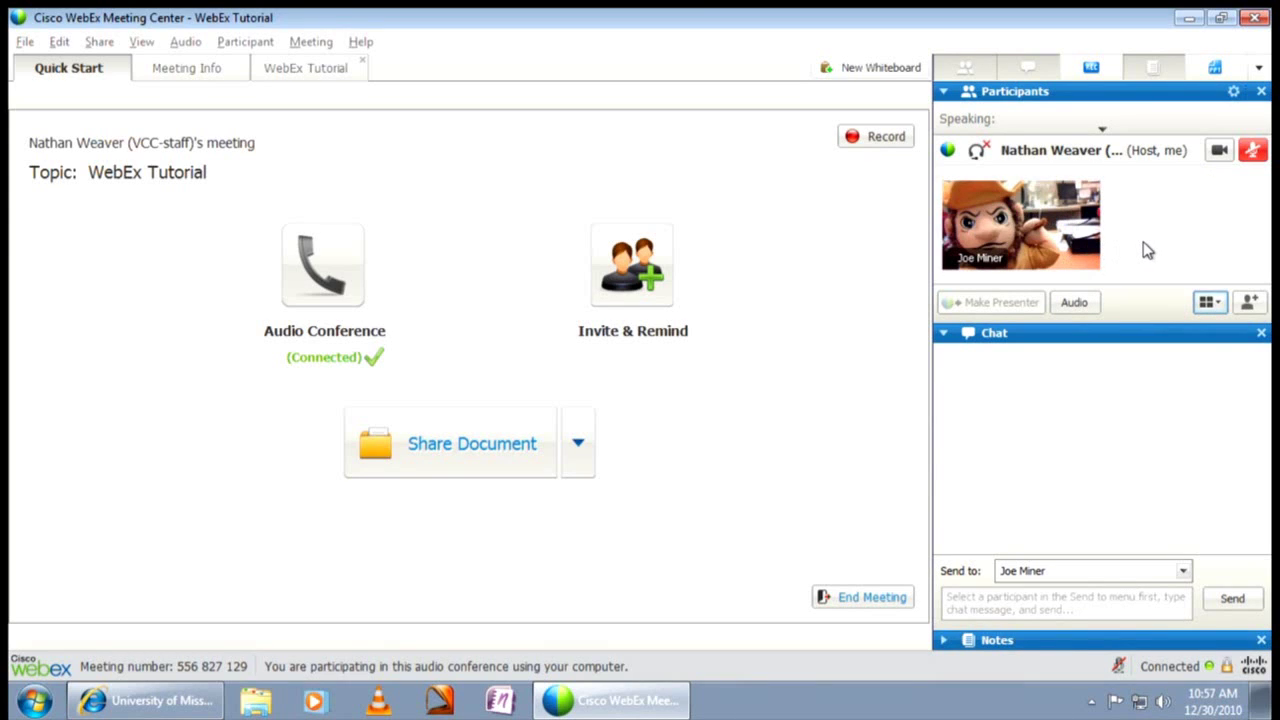
click(1207, 302)
click(1192, 328)
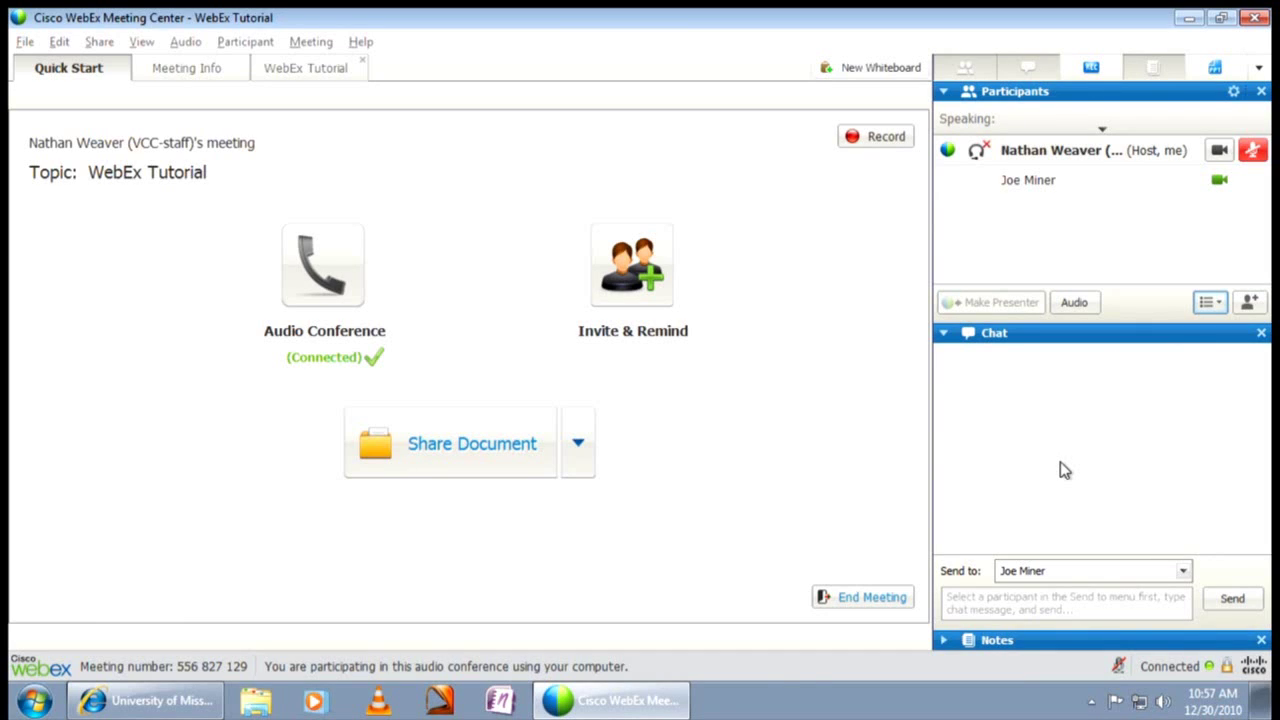
click(1178, 574)
click(1141, 593)
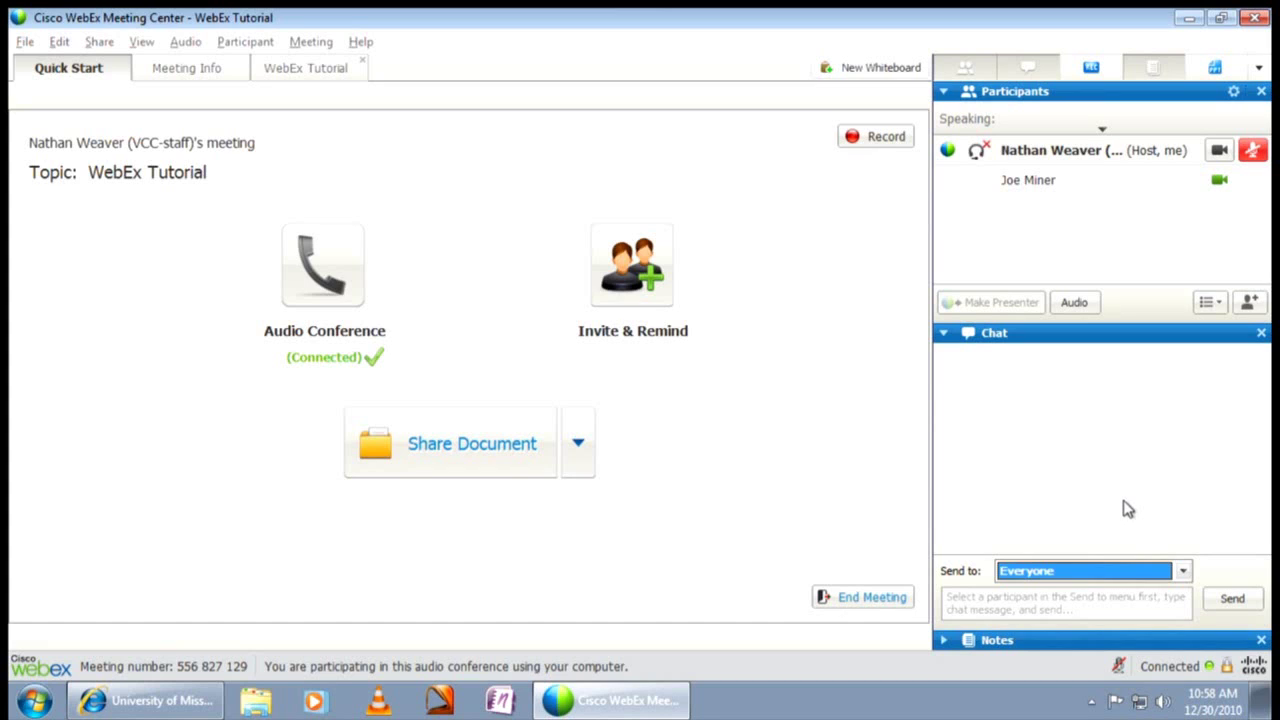
click(1156, 574)
click(1116, 622)
Expand the Notes panel, open Save Notes As, and cancel without saving.
click(945, 641)
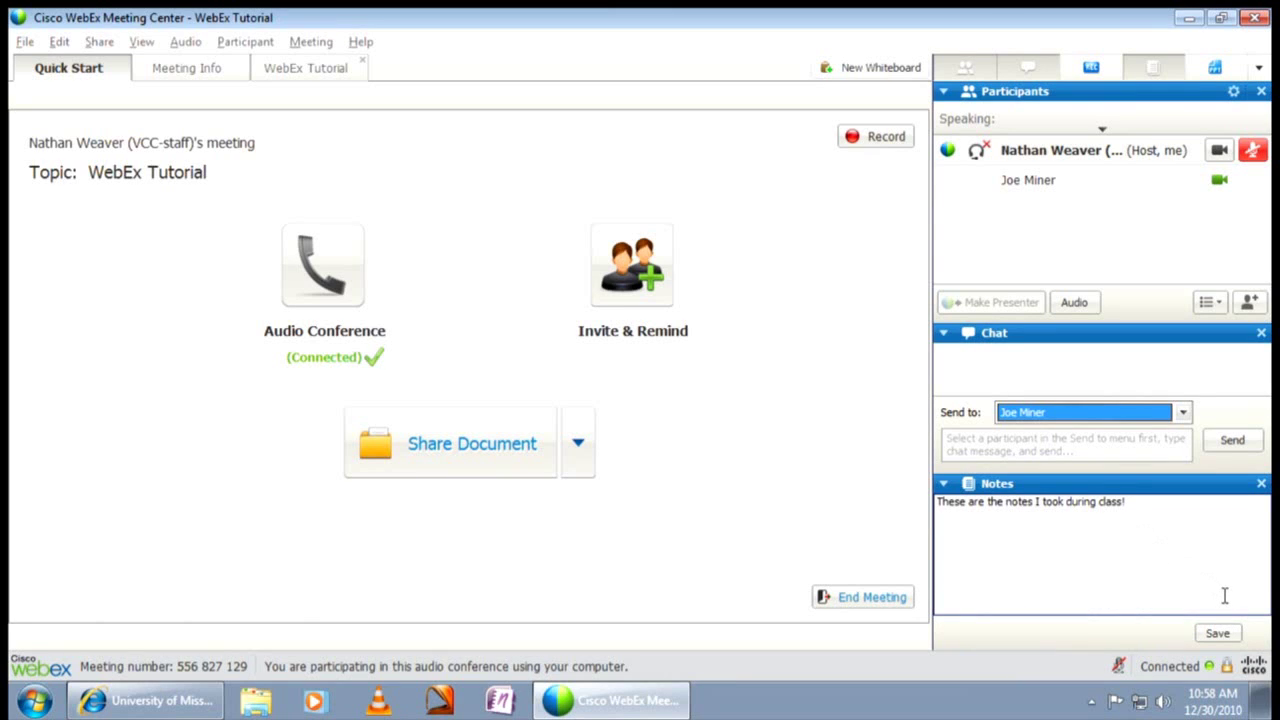
click(1216, 630)
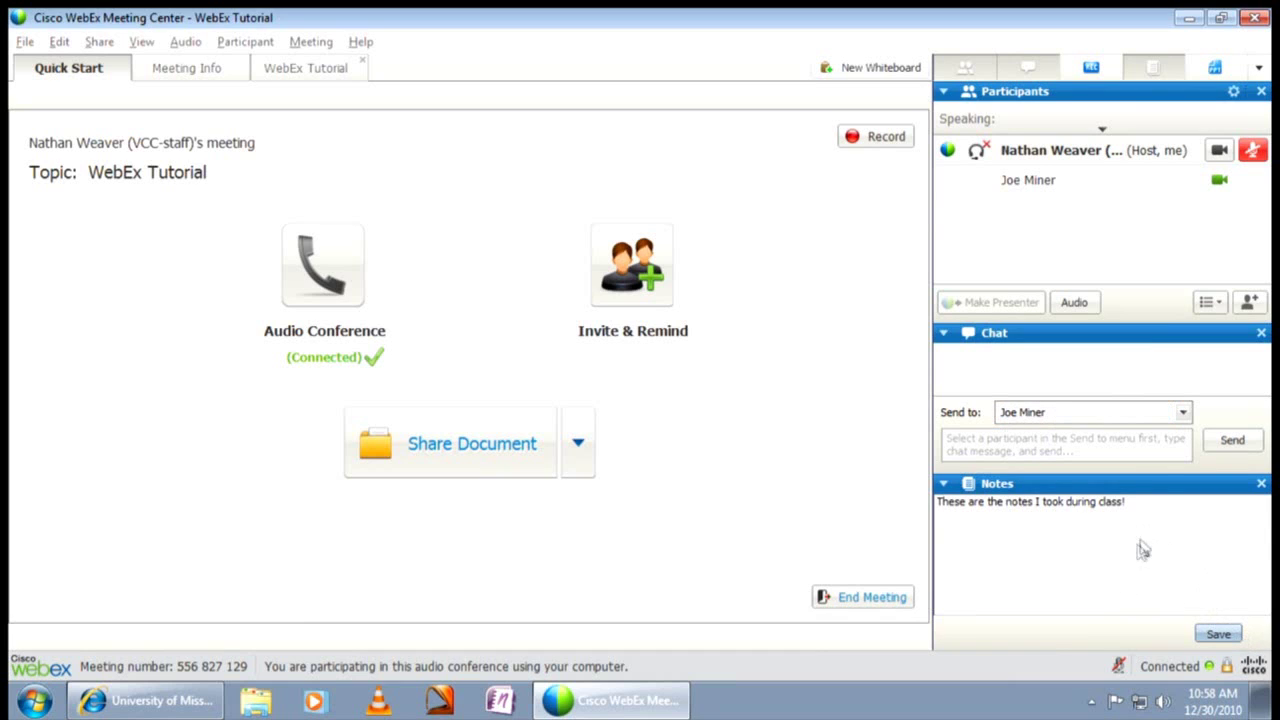
click(1218, 634)
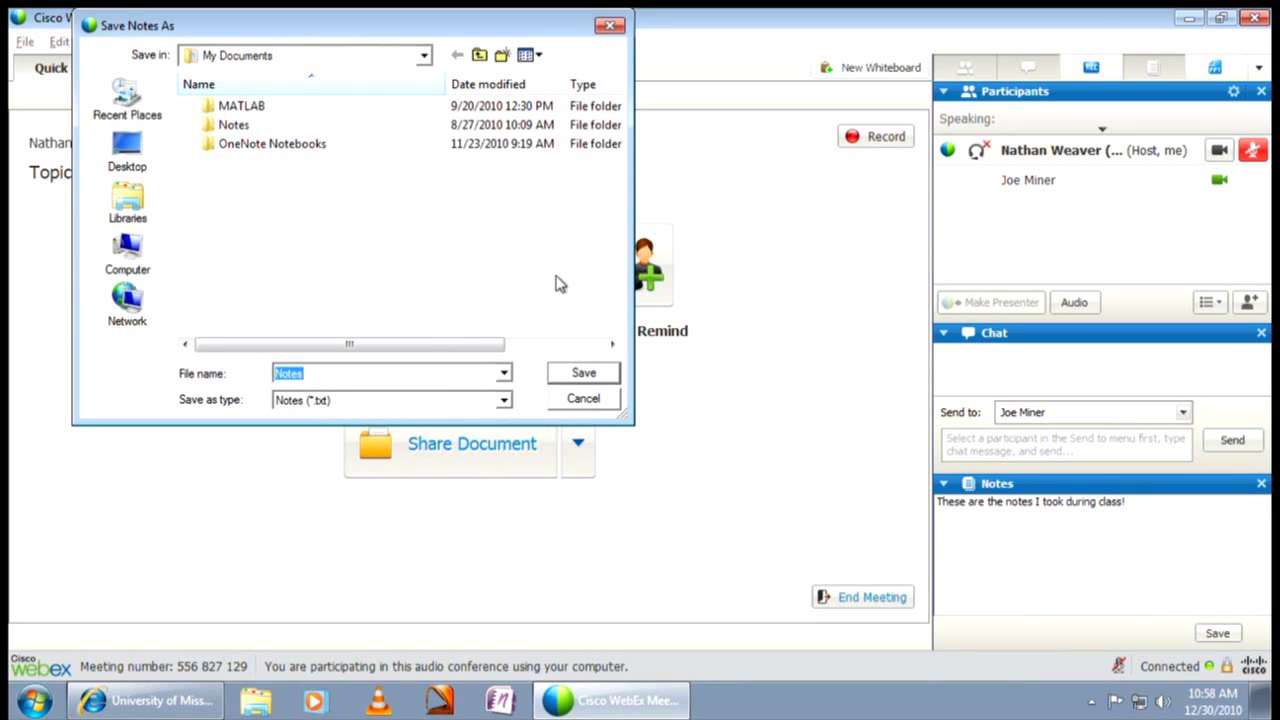
click(609, 25)
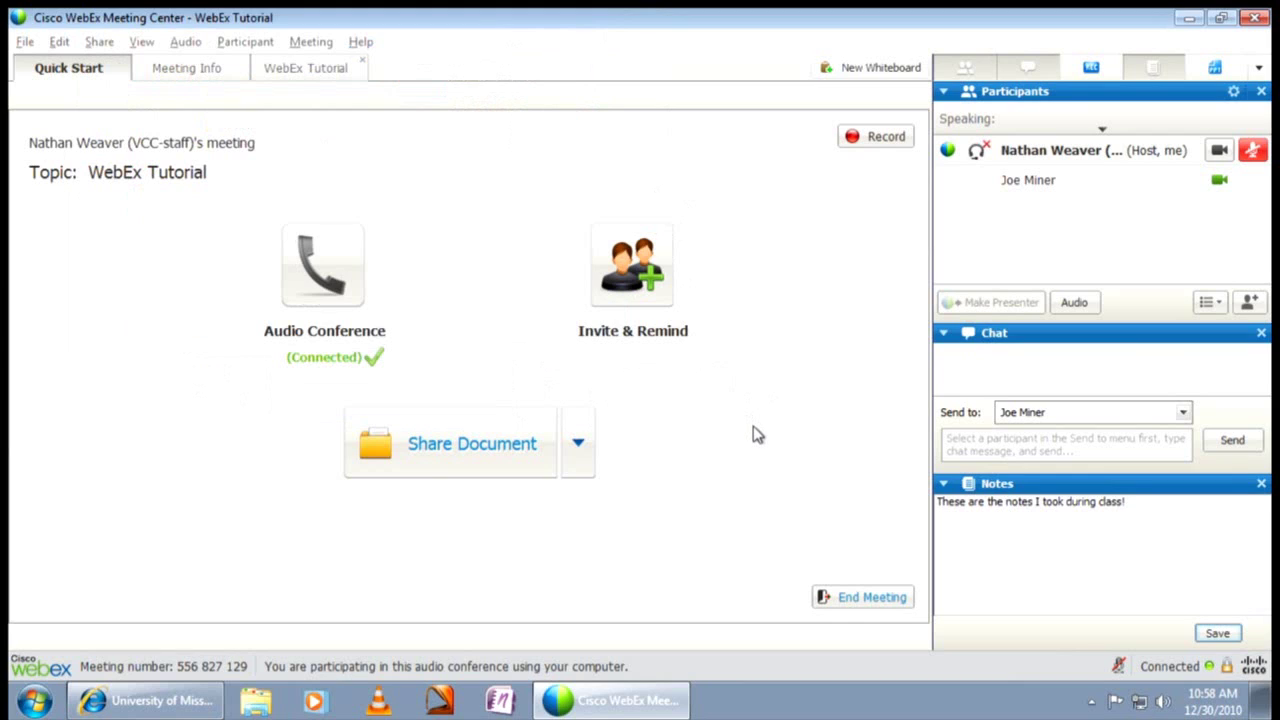
click(944, 484)
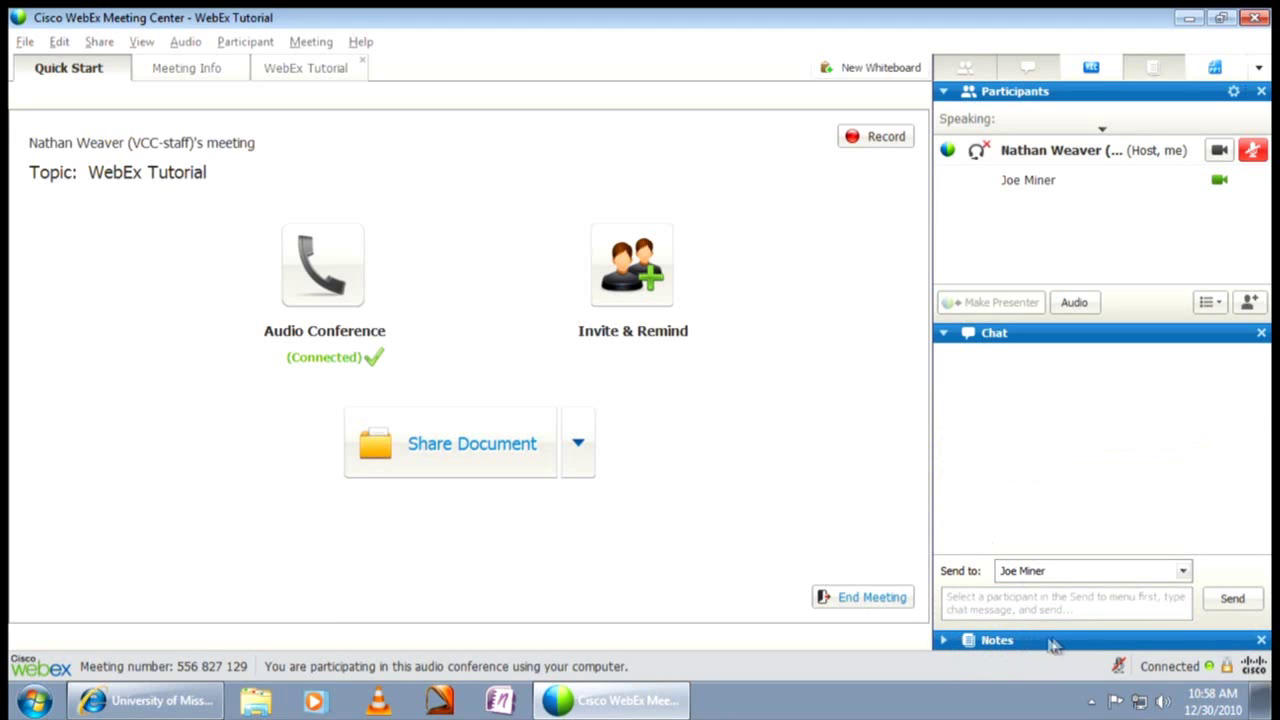
click(1262, 640)
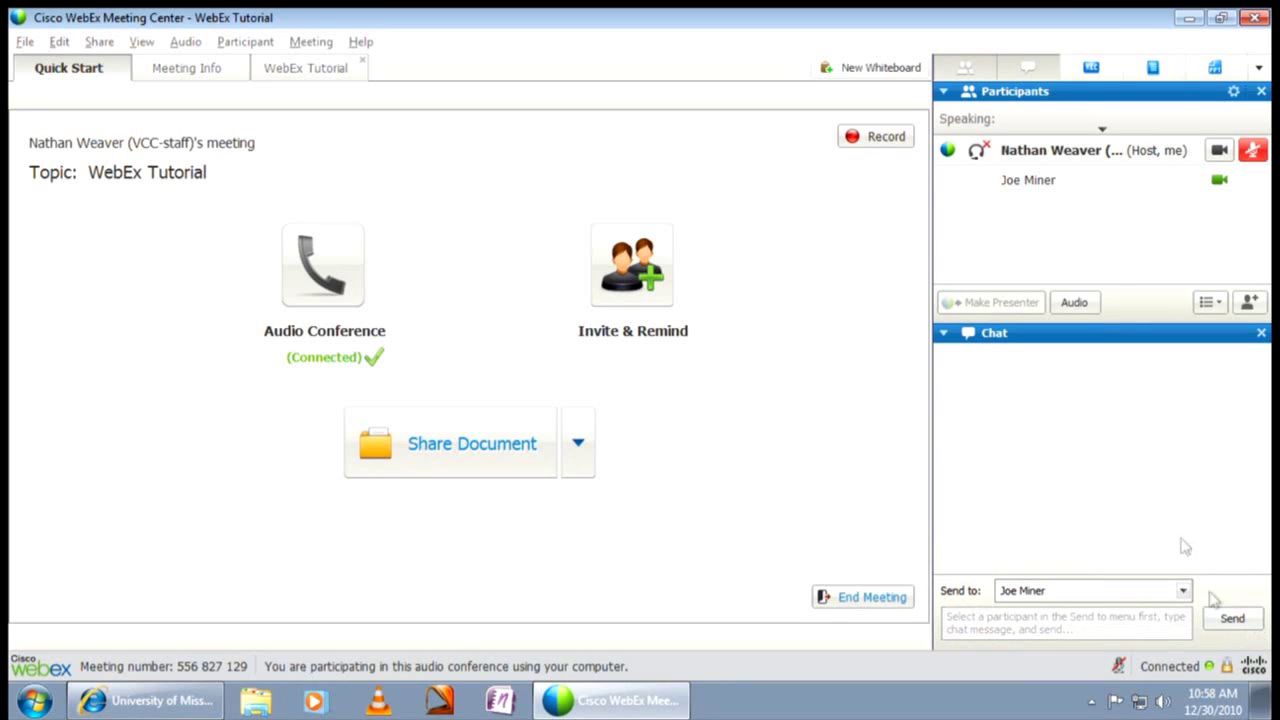
click(1149, 70)
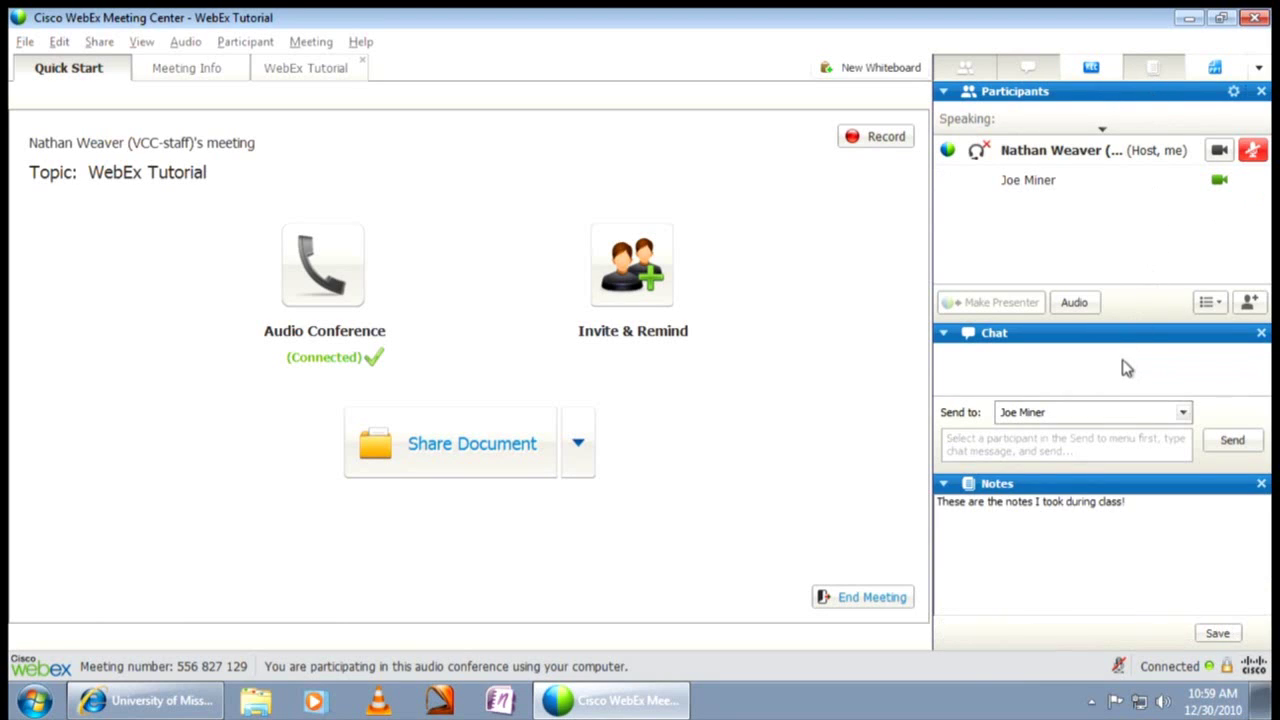